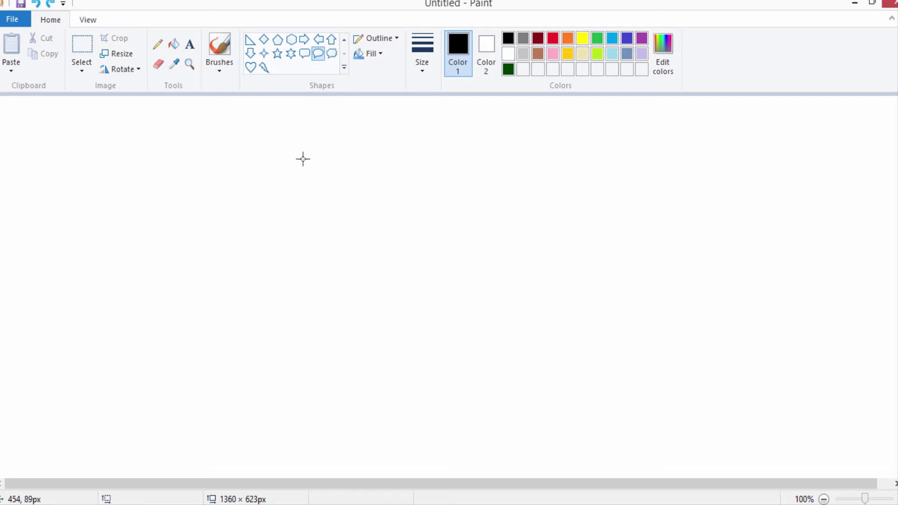
Draw the rose's almond-shaped rim from two black curves, one bulging down and one bulging up, about 157 px wide.
click(344, 41)
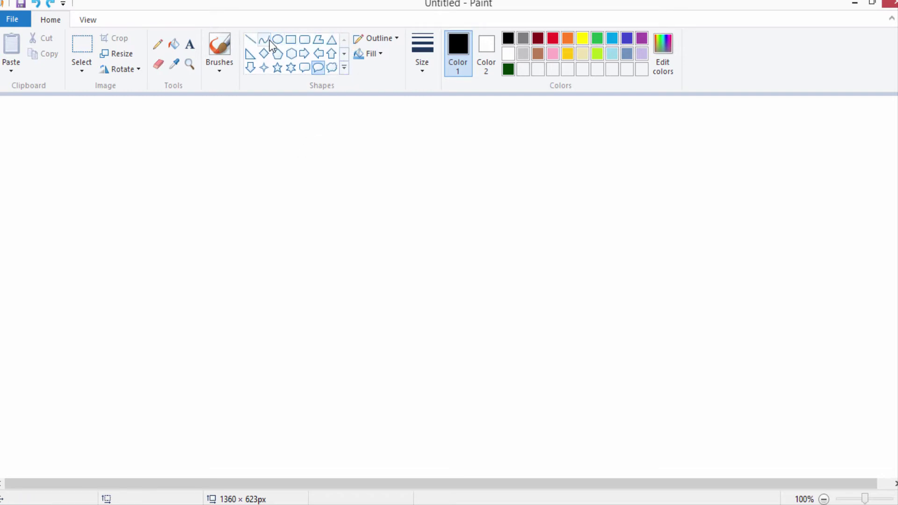
click(270, 40)
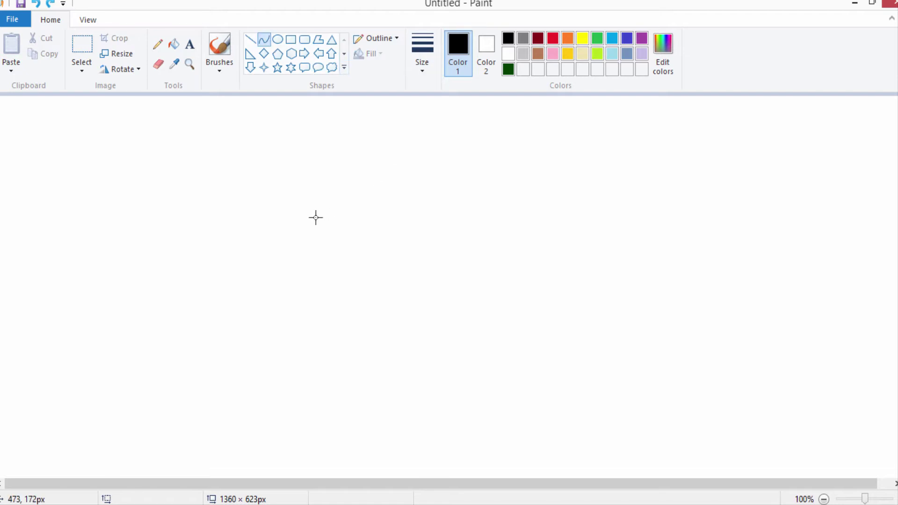
mouse_move(315, 218)
mouse_down()
mouse_move(357, 239)
mouse_move(390, 218)
mouse_move(414, 218)
mouse_move(369, 227)
mouse_move(357, 248)
mouse_up()
click(391, 212)
click(425, 195)
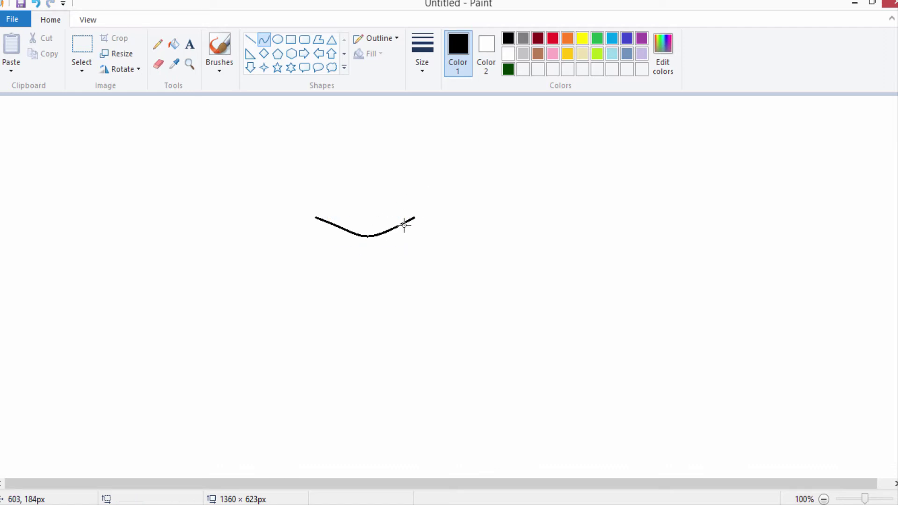
drag(404, 225, 361, 184)
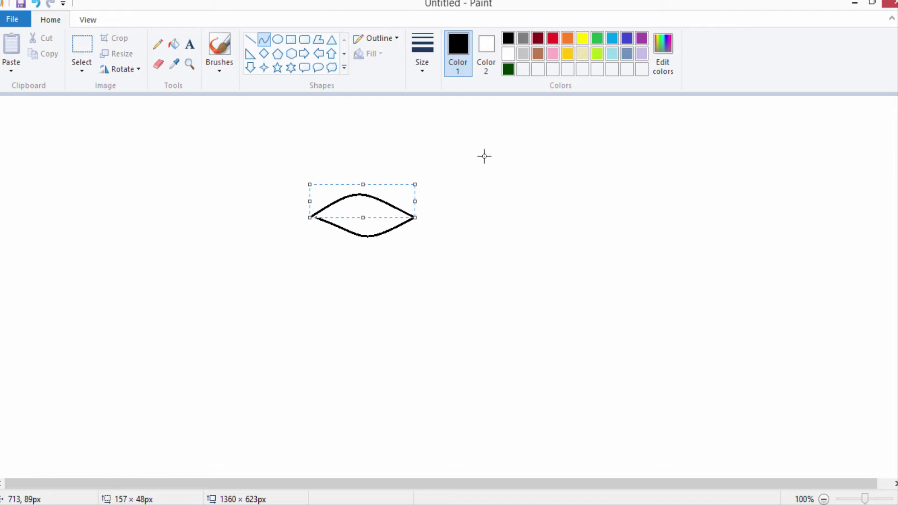
click(479, 161)
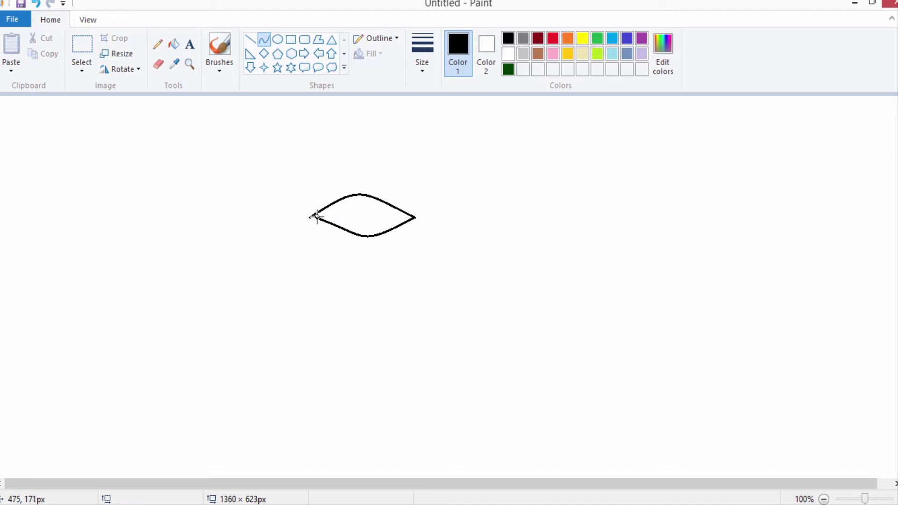
Draw a shallow upward-arched curve inside the rim from its left corner, about 119 px wide.
drag(317, 217, 396, 214)
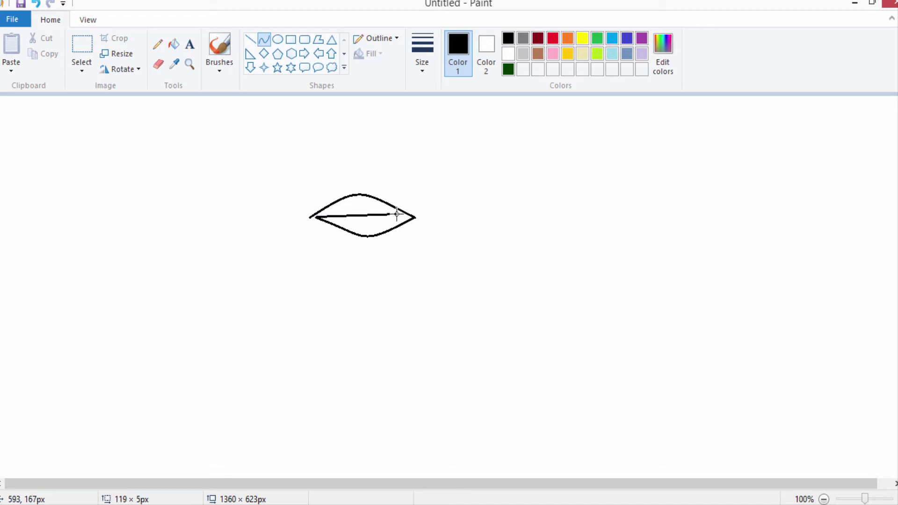
drag(363, 212, 364, 201)
click(477, 170)
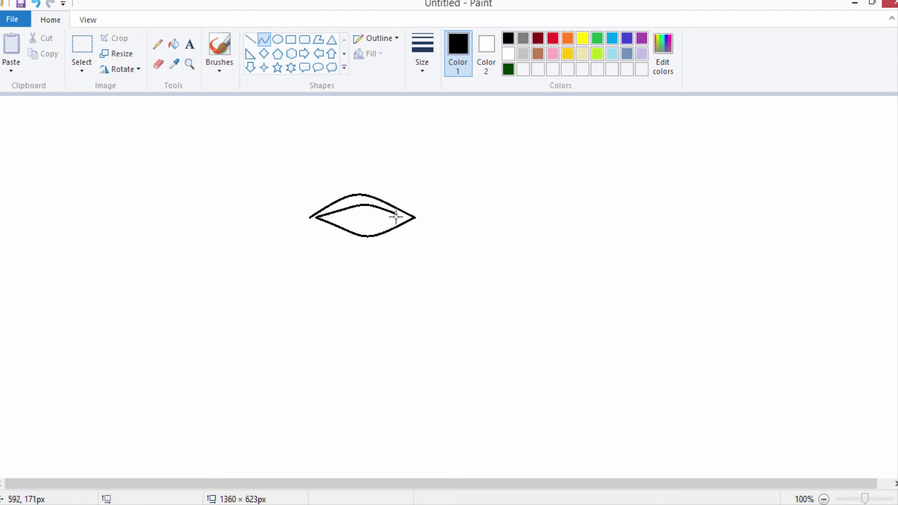
drag(397, 214, 366, 232)
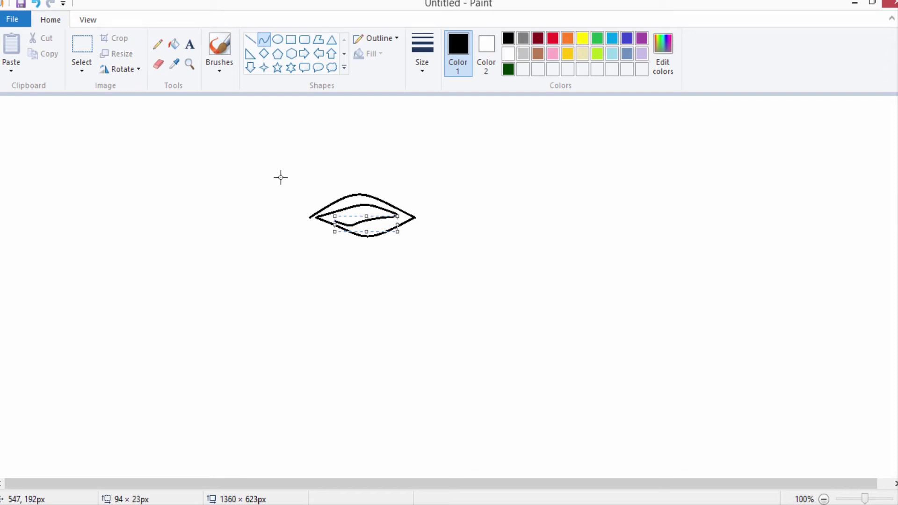
click(36, 5)
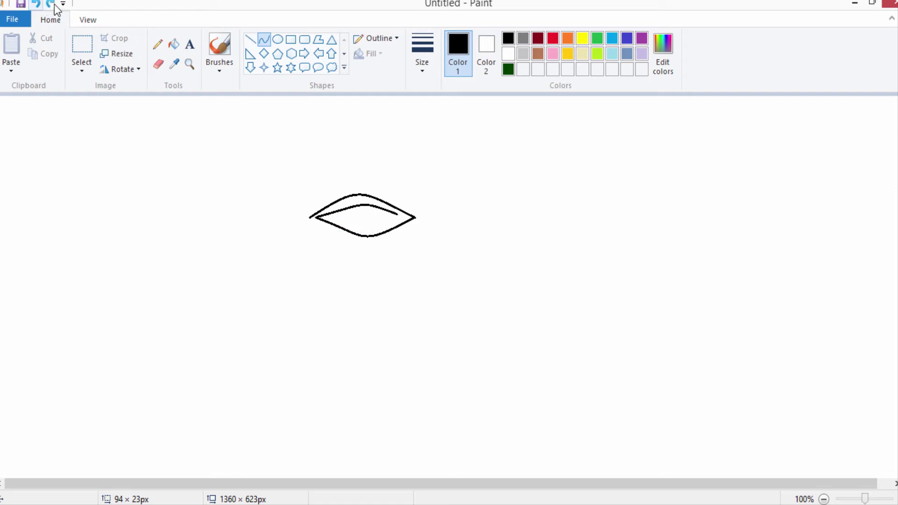
drag(418, 215, 402, 213)
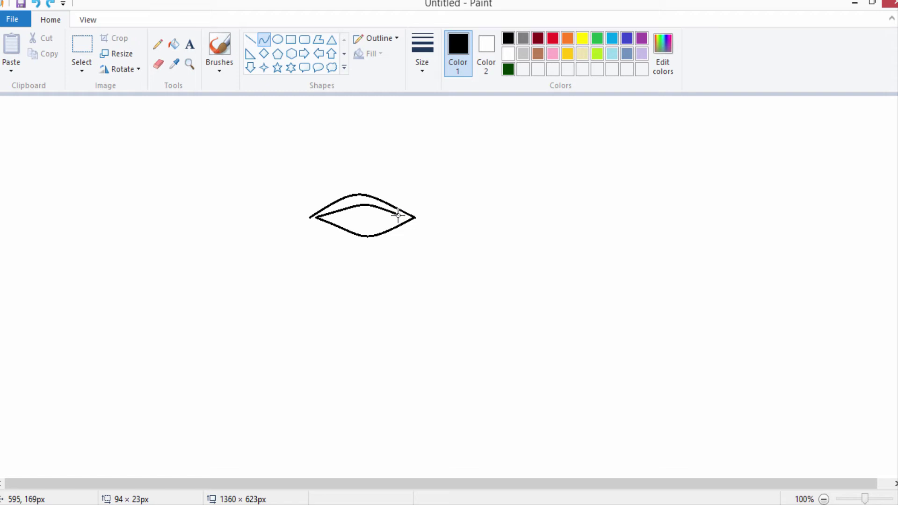
Draw a downward-bulging curve about 102 px wide back from the inner arch's right end, stopping short of the left corner.
drag(398, 214, 331, 220)
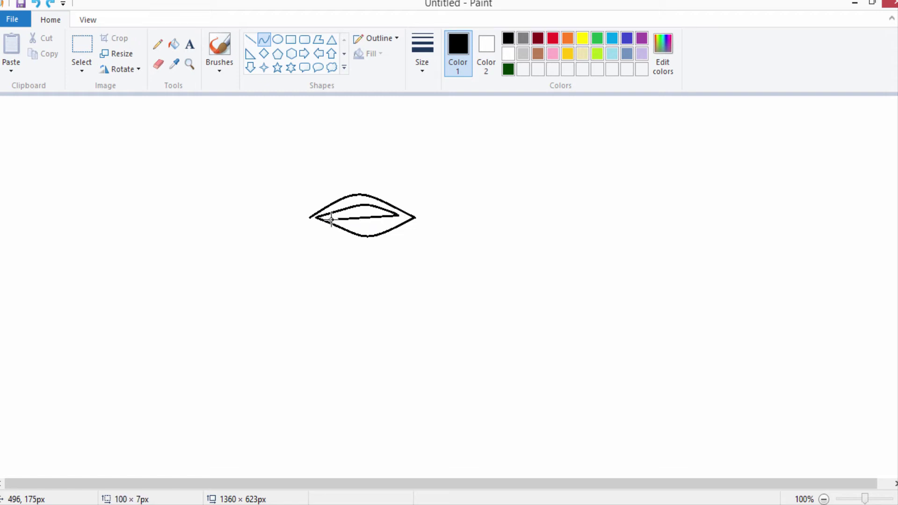
drag(366, 219, 372, 226)
click(371, 225)
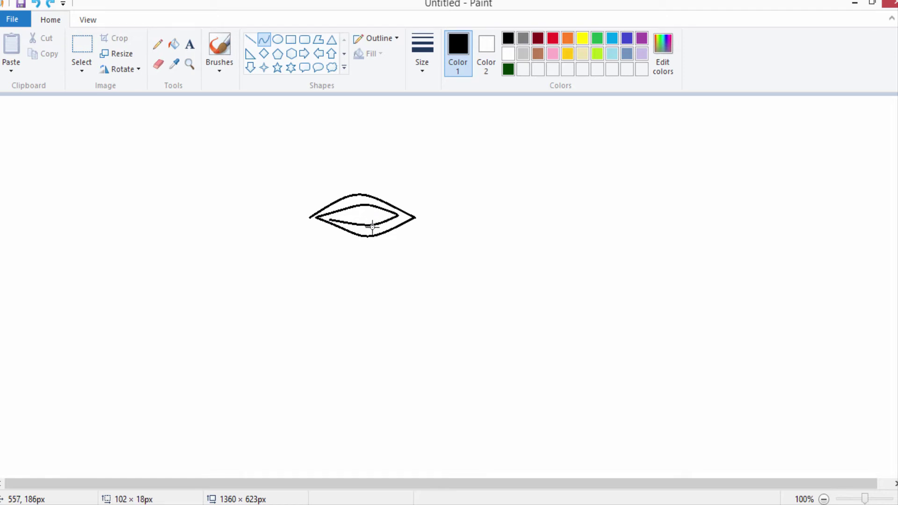
click(365, 201)
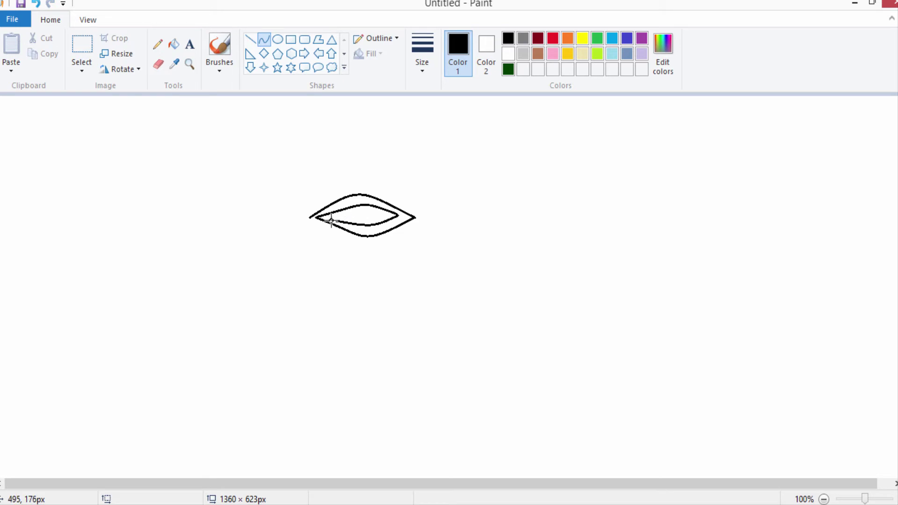
Continue the spiral with an upward arch about 65 px wide and a small hook curling back at its end.
drag(331, 220, 372, 214)
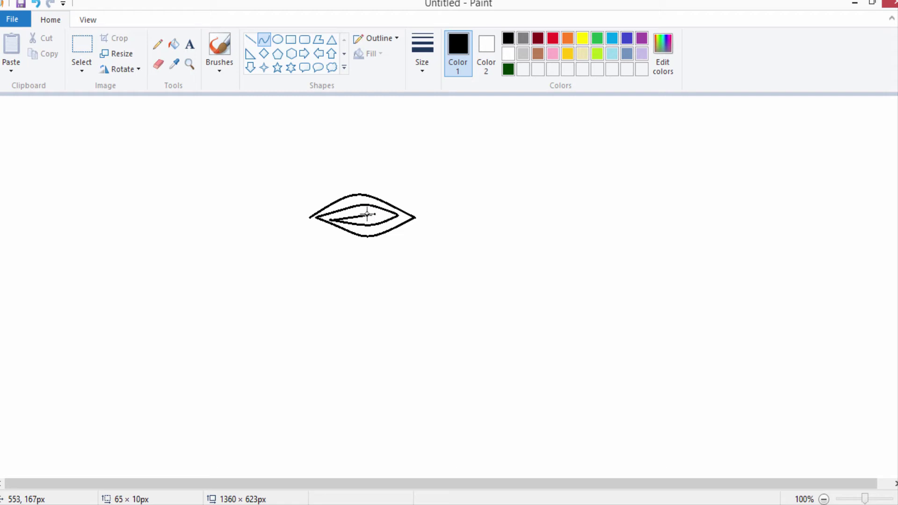
drag(362, 211, 365, 208)
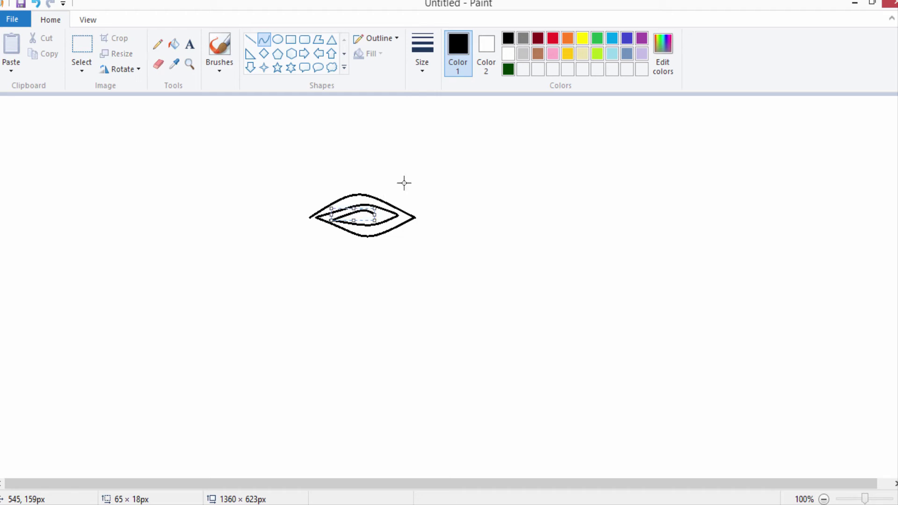
click(426, 176)
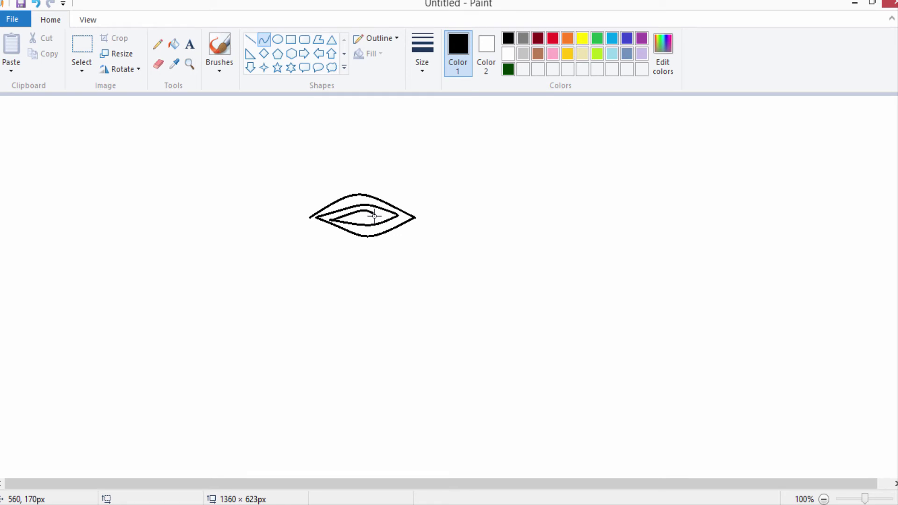
mouse_move(375, 216)
mouse_down()
mouse_move(356, 218)
mouse_move(371, 216)
mouse_up()
Draw the bloom's U-shaped body between the rim's corners and a slightly curved stem line about 234 px tall below it.
mouse_move(309, 217)
mouse_down()
mouse_move(416, 217)
mouse_move(363, 276)
mouse_move(363, 304)
mouse_up()
click(583, 201)
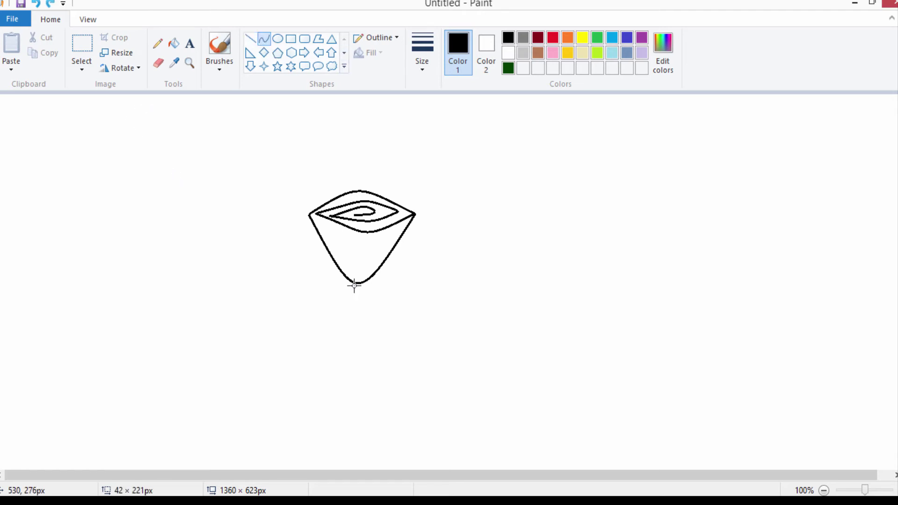
drag(354, 284, 343, 446)
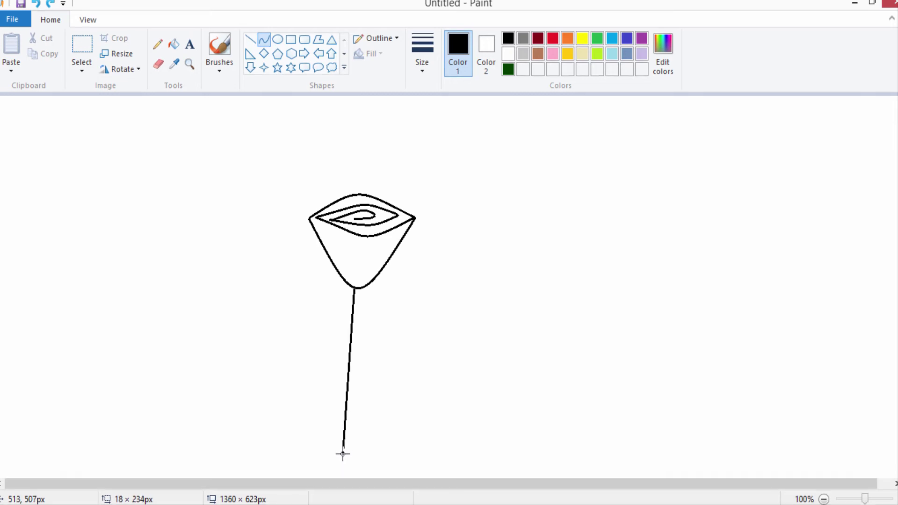
click(346, 374)
drag(346, 380, 339, 376)
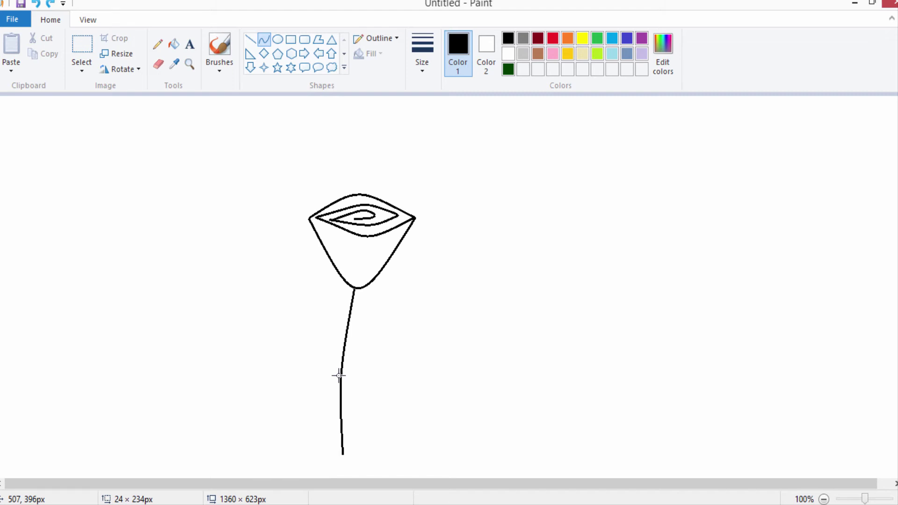
click(500, 329)
mouse_move(360, 291)
mouse_down()
mouse_move(349, 452)
mouse_move(353, 353)
mouse_up()
click(352, 357)
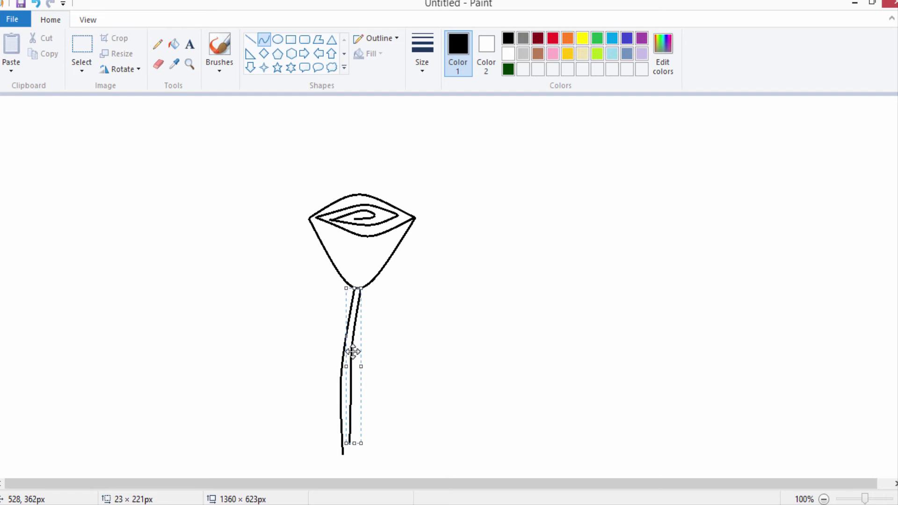
click(493, 283)
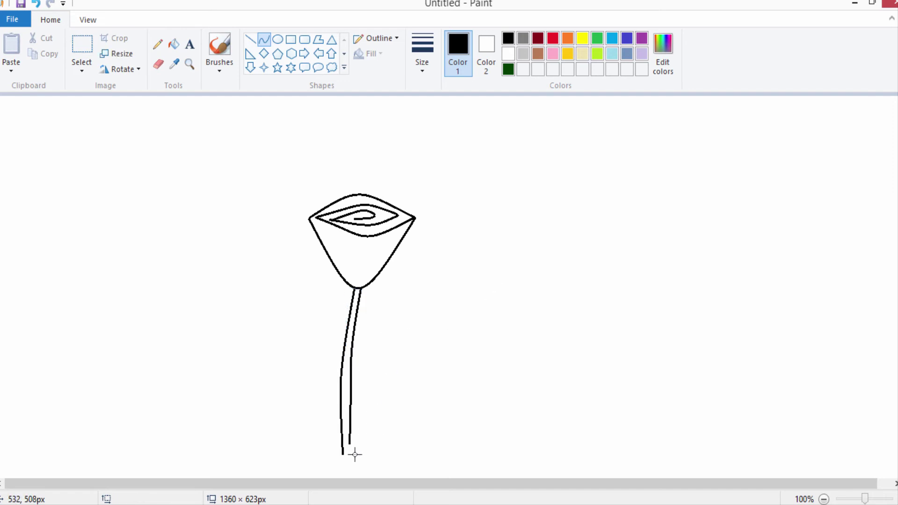
drag(349, 444, 346, 450)
mouse_move(344, 449)
mouse_down()
mouse_move(363, 400)
mouse_move(348, 441)
mouse_up()
click(36, 4)
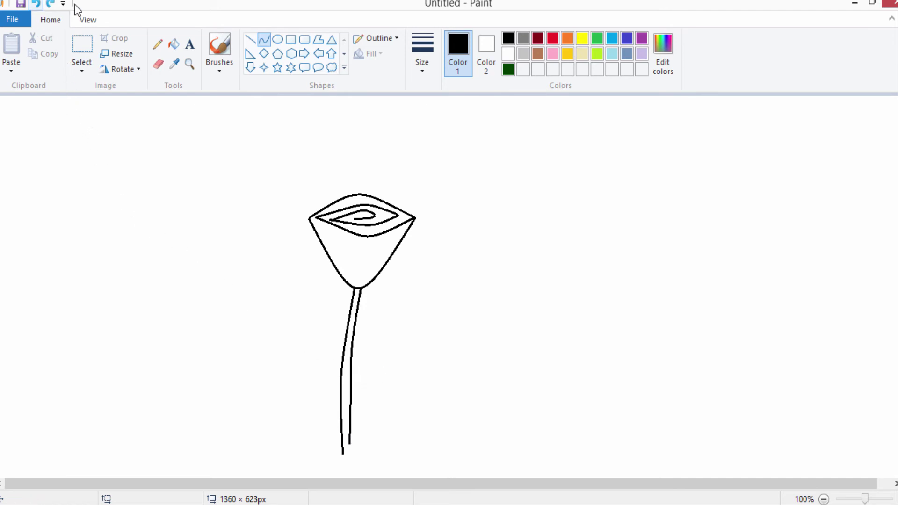
click(36, 4)
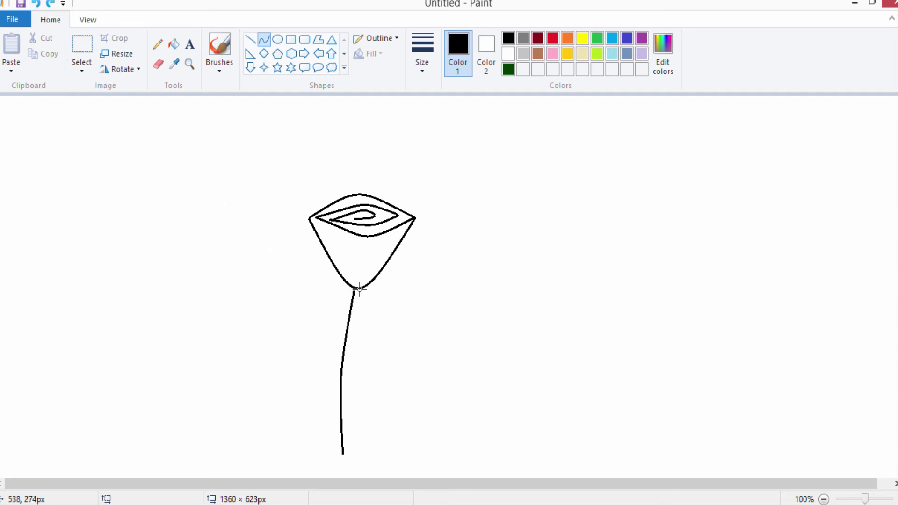
Draw the stem's right edge as a curve about 230 px tall running closely parallel to the left edge.
mouse_move(359, 289)
mouse_down()
mouse_move(331, 377)
mouse_move(347, 451)
mouse_up()
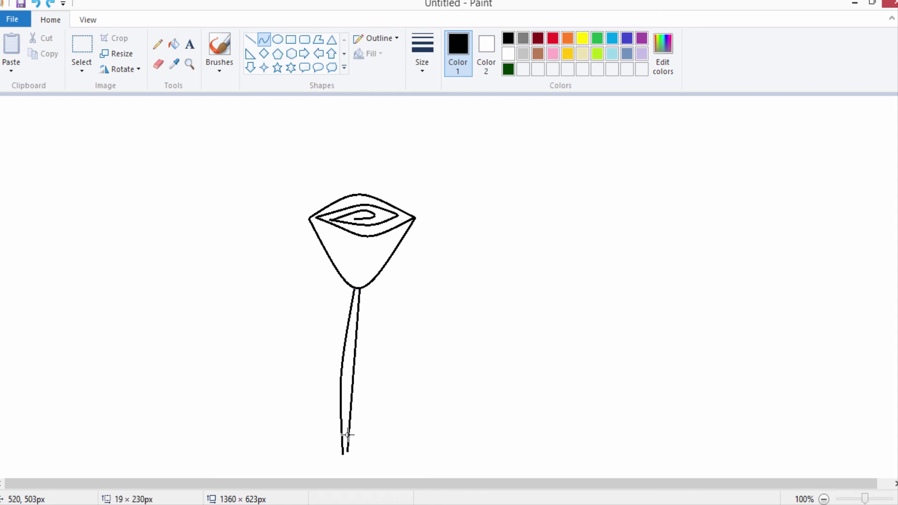
drag(351, 416, 343, 377)
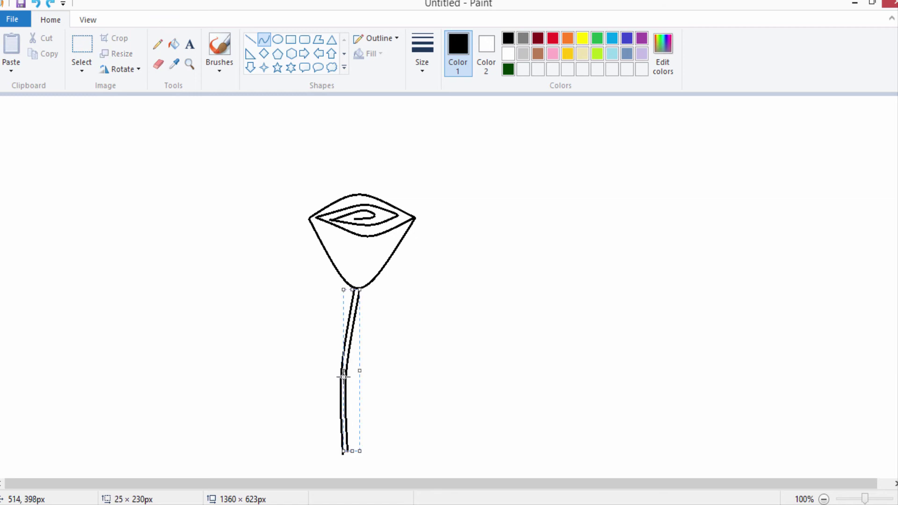
click(377, 363)
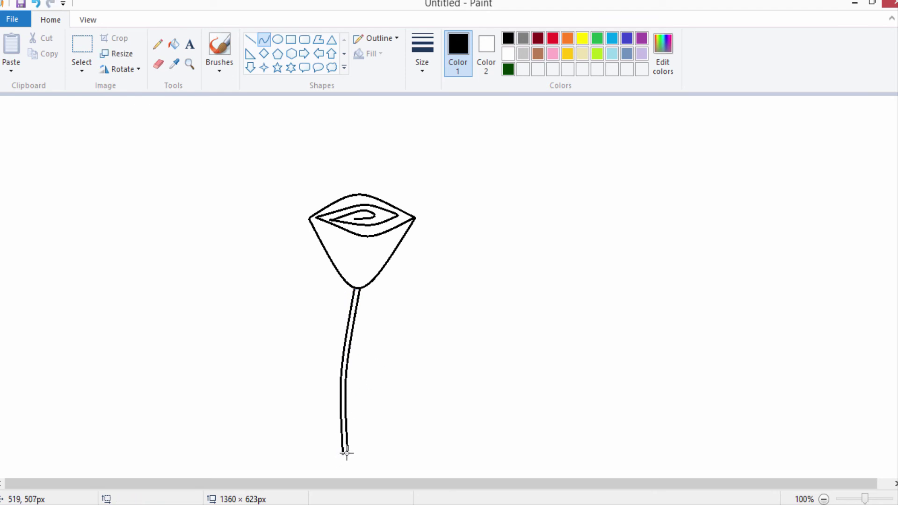
Close the stem's open bottom end with a short line joining its two edges.
drag(348, 452, 344, 454)
click(349, 450)
click(41, 8)
drag(342, 454, 346, 451)
Draw a leaf on the stem's left side with curved upper and lower edges, about 73 px wide, and a straight midrib.
drag(344, 348, 325, 300)
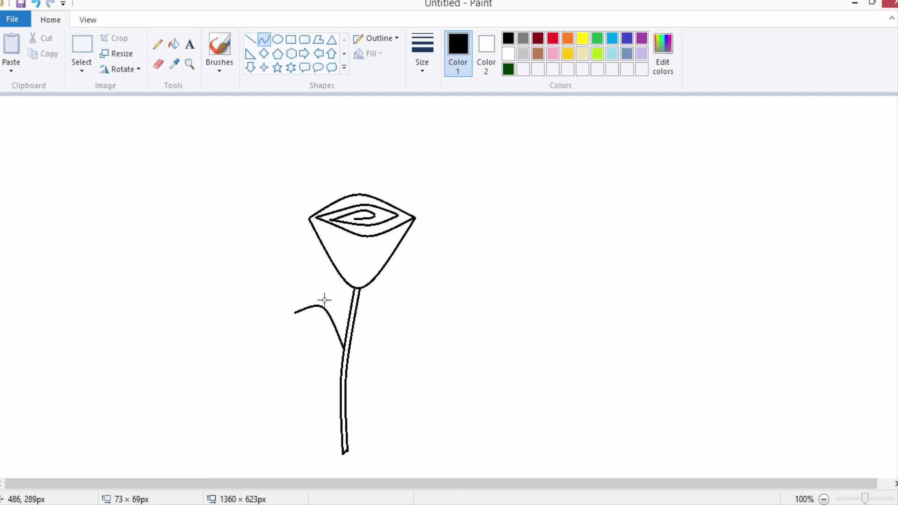
click(324, 300)
drag(342, 348, 295, 312)
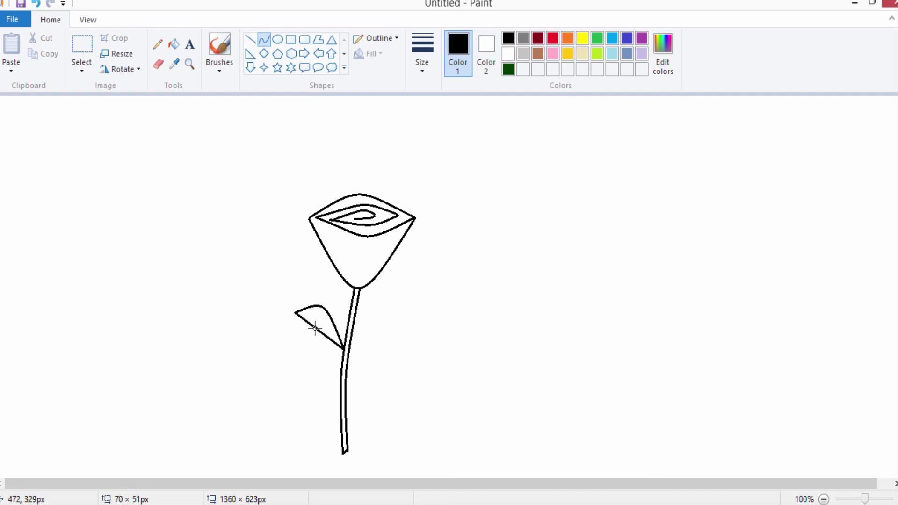
click(315, 328)
click(342, 361)
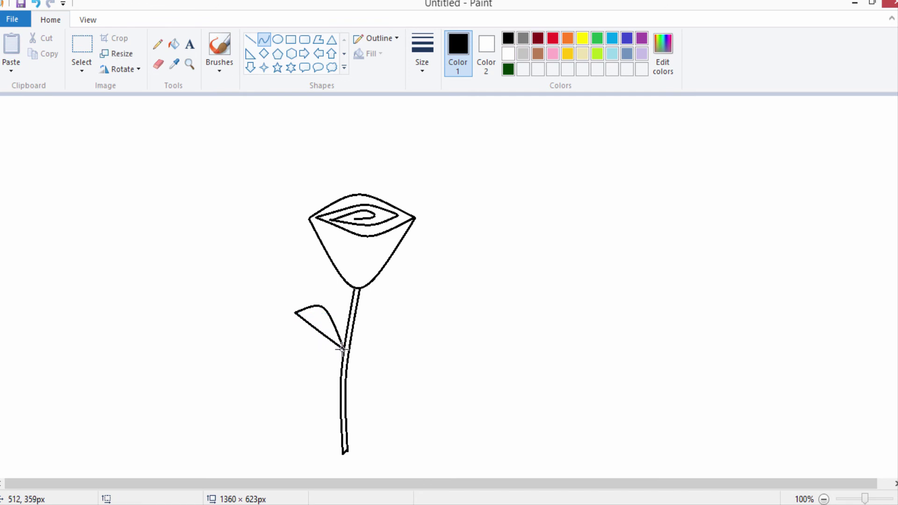
drag(342, 349, 300, 349)
click(517, 310)
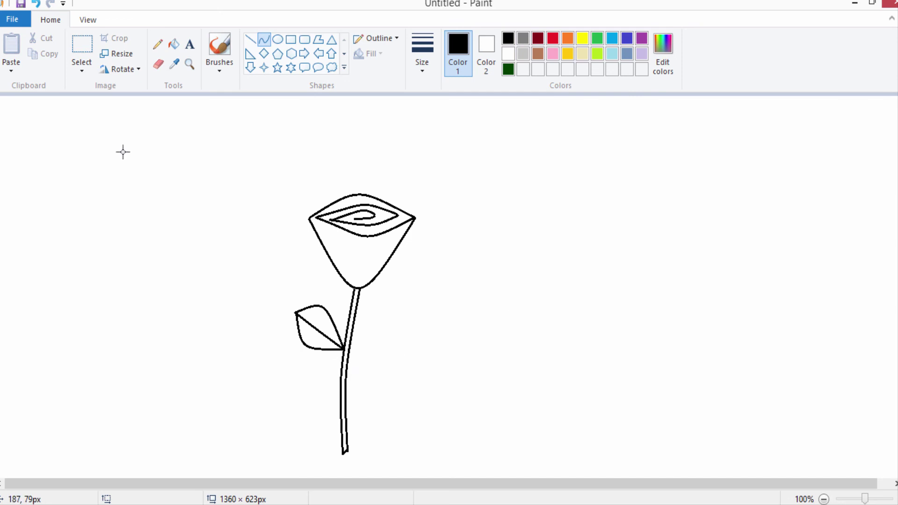
Set the foreground colour to pure red (255, 0, 0) and fill the whole bloom with it.
click(556, 36)
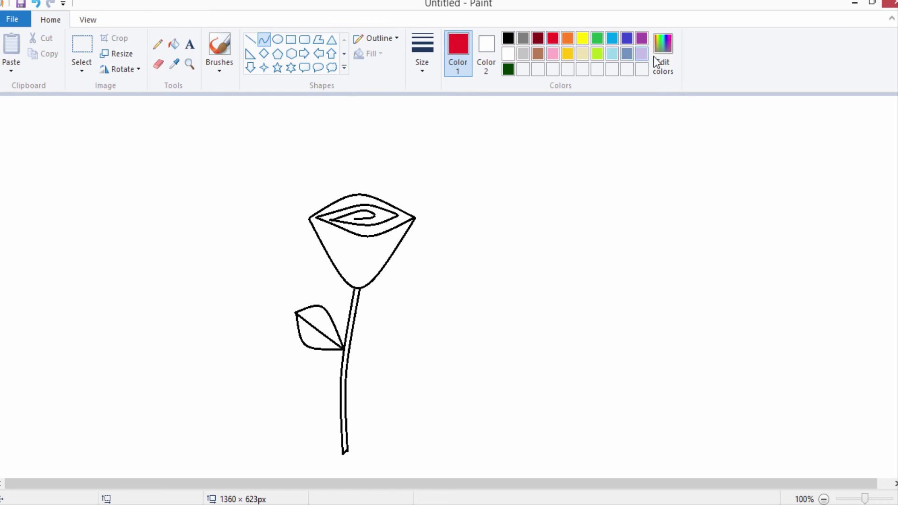
click(663, 69)
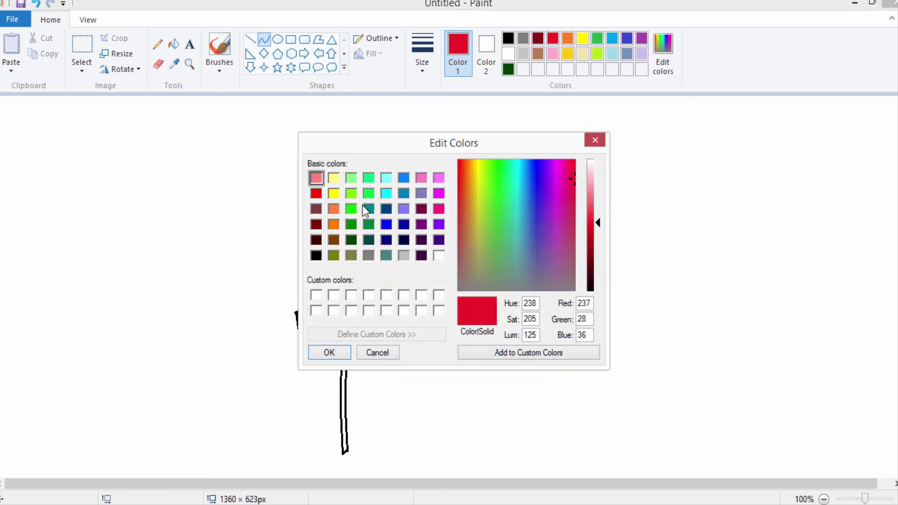
click(317, 193)
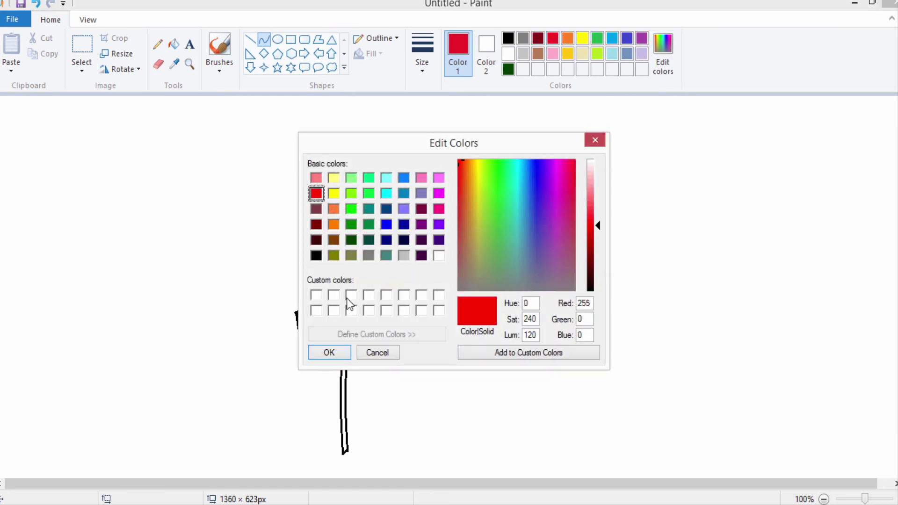
click(344, 355)
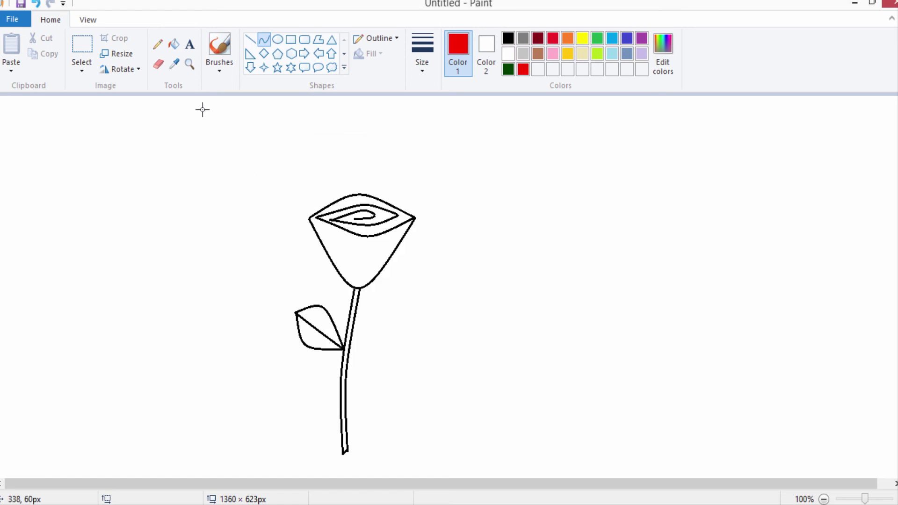
click(174, 45)
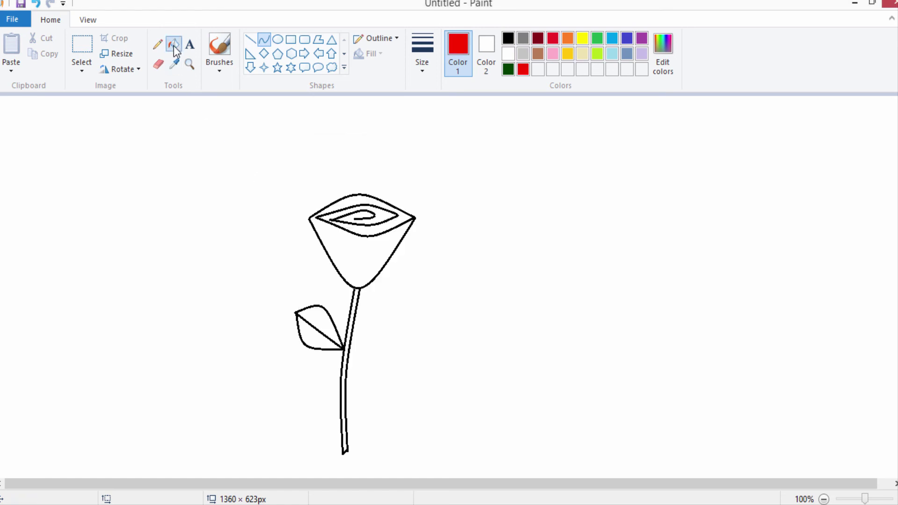
click(350, 241)
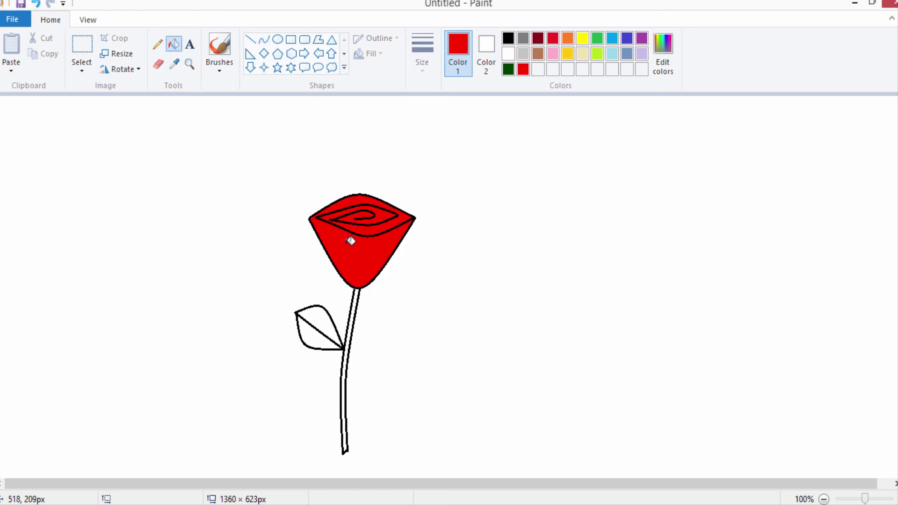
Fill the stem and both halves of the leaf with dark green.
click(507, 70)
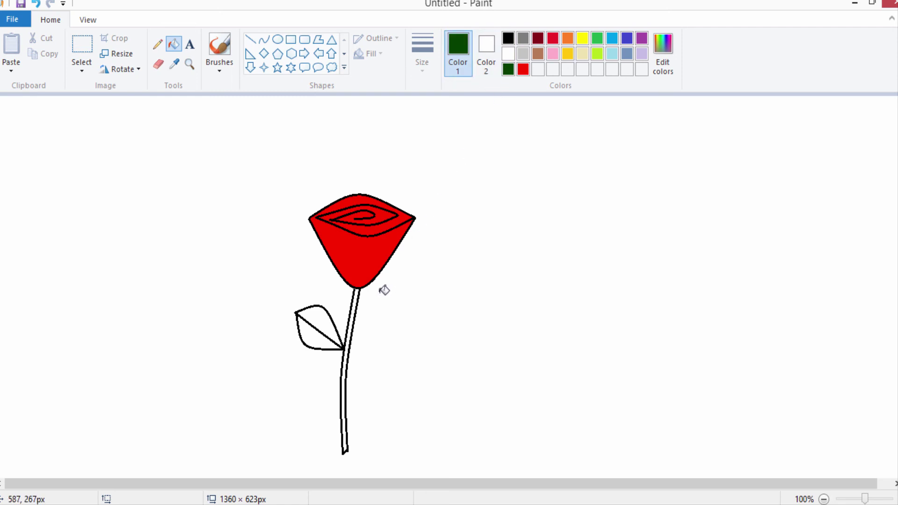
click(357, 299)
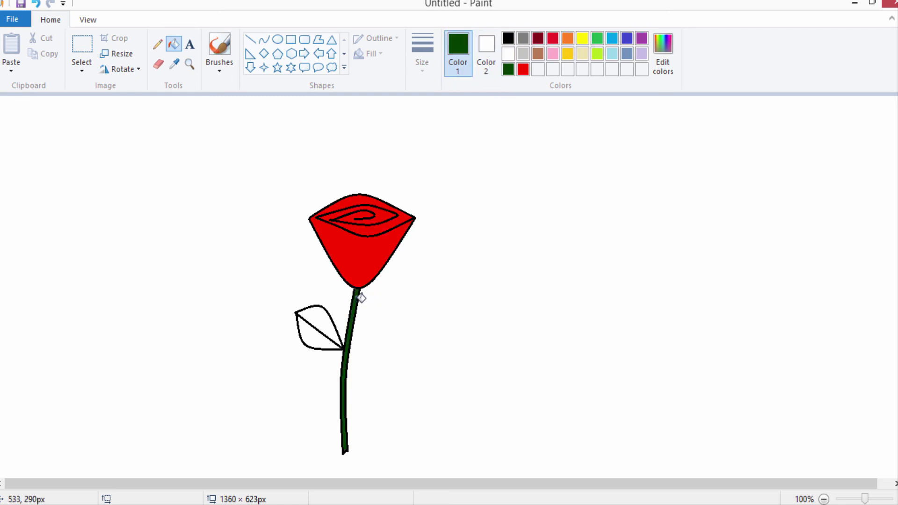
click(328, 324)
click(312, 337)
Recolour the drawing's black outlines white with the fill tool.
click(508, 53)
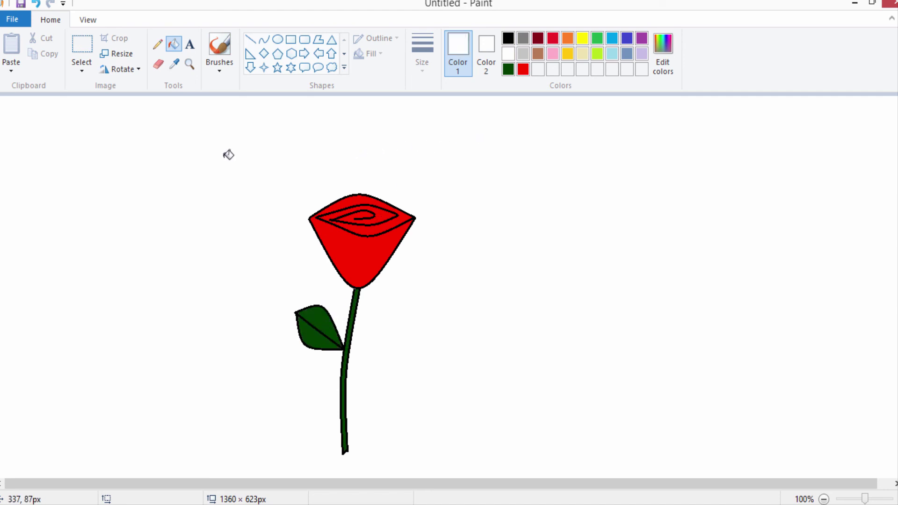
click(362, 193)
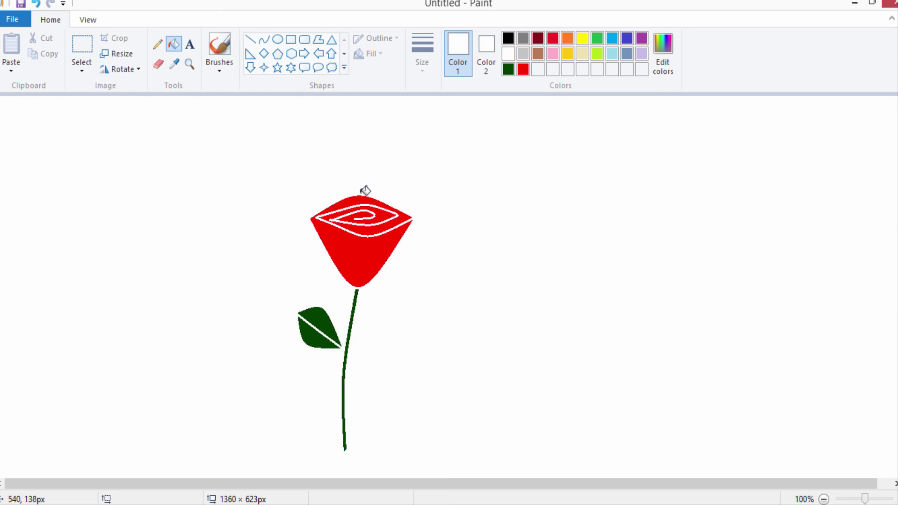